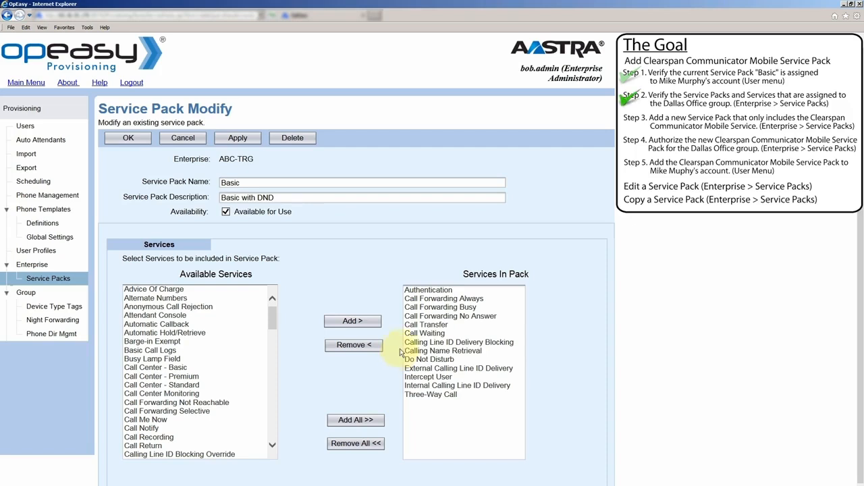
Step: Leave the Basic pack unchanged and start a new service pack with name and description "Clearspan Communicator Mobile"
click(182, 139)
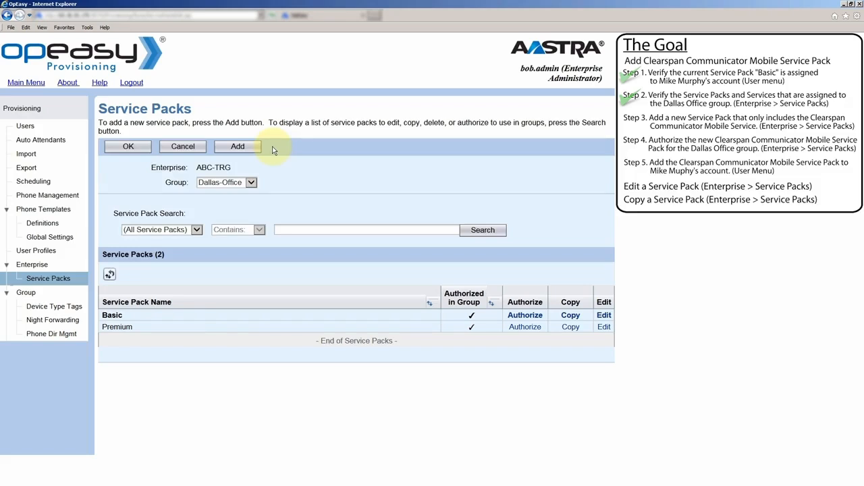
click(239, 147)
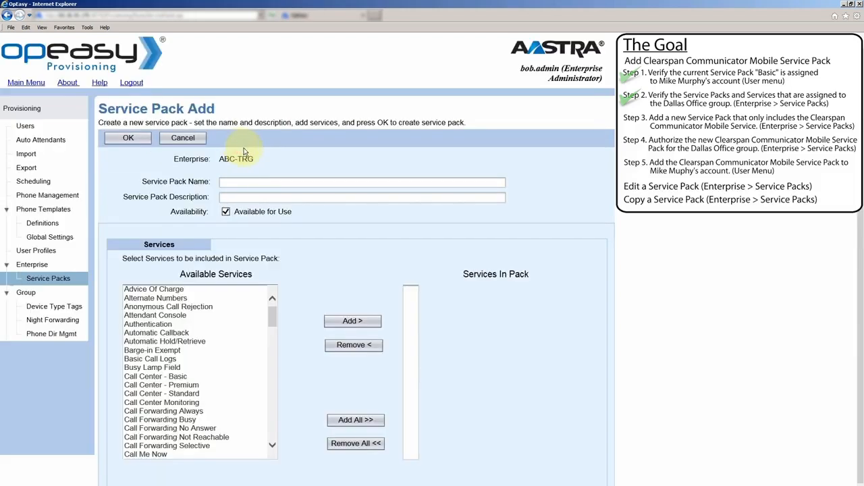
click(235, 181)
text(Clearspan Communicator Mobile)
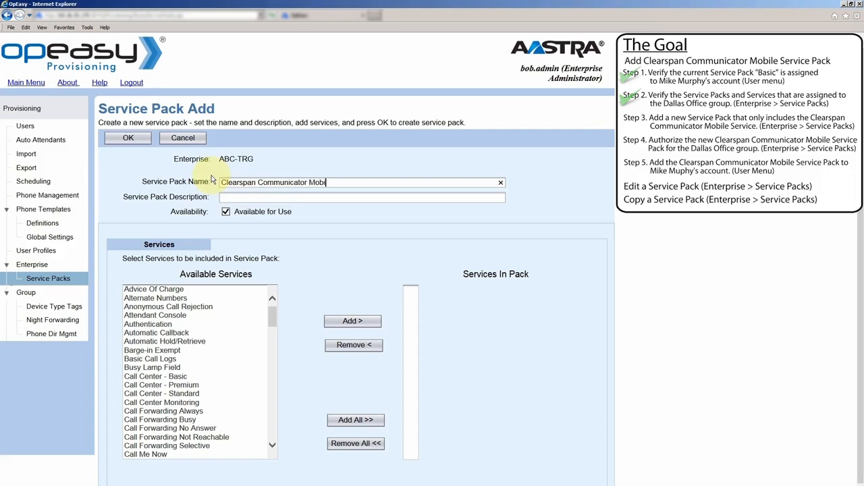
drag(334, 182, 236, 197)
key(ctrl+c)
click(236, 197)
key(ctrl+v)
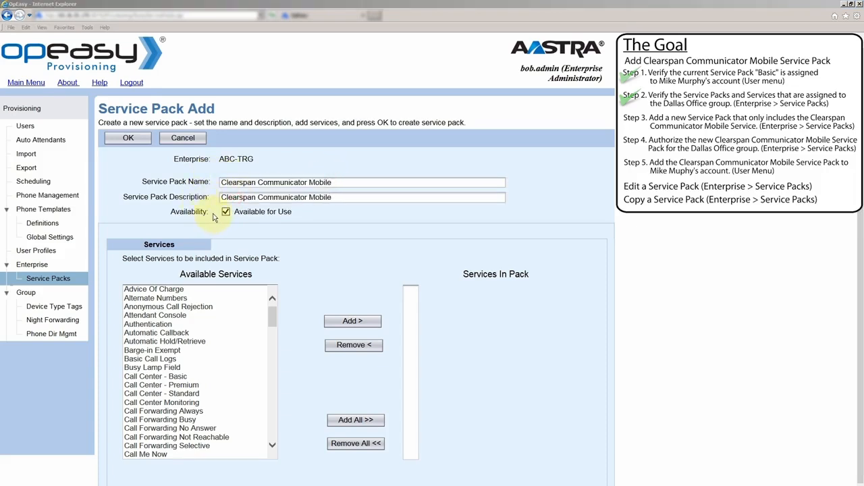
Step: Include the Clearspan Communicator Mobile service in the new service pack and save the pack
click(272, 316)
drag(272, 316, 279, 349)
click(206, 353)
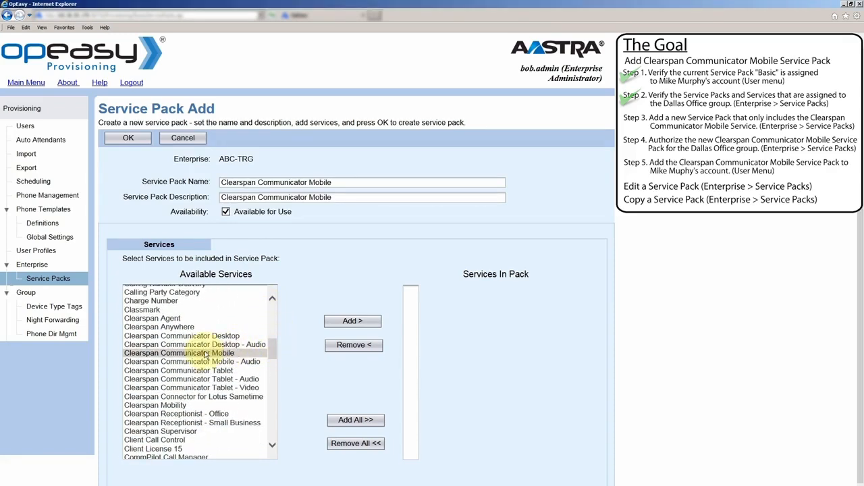
click(346, 323)
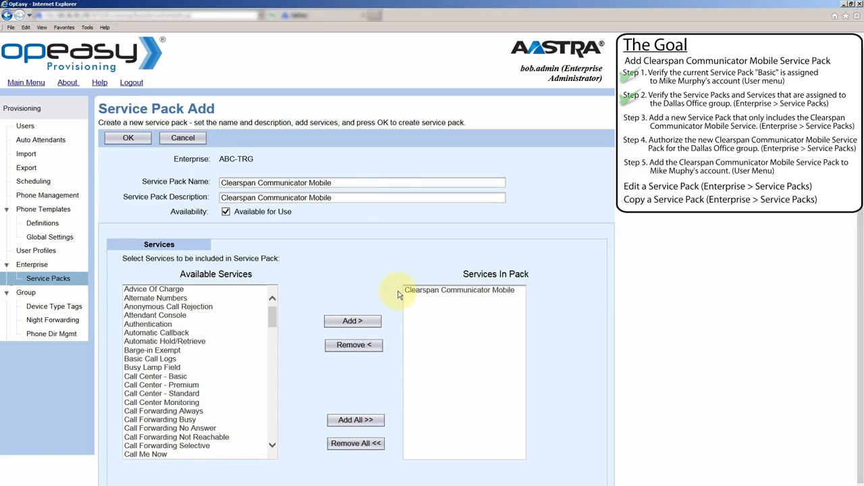
click(128, 140)
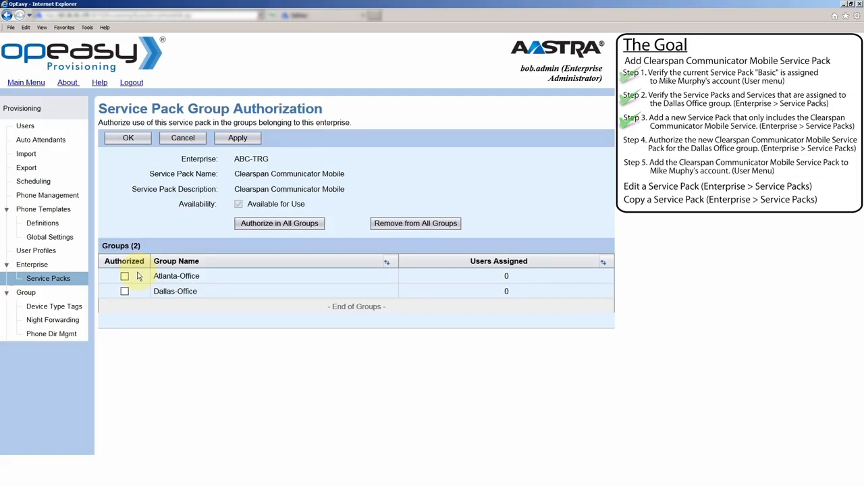
Step: Authorize the Clearspan Communicator Mobile service pack for the Dallas-Office and Atlanta-Office groups and save
click(124, 291)
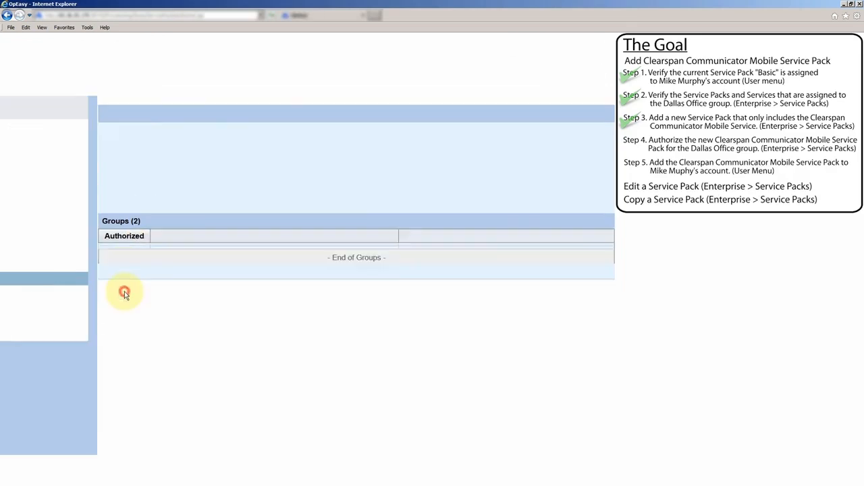
click(124, 277)
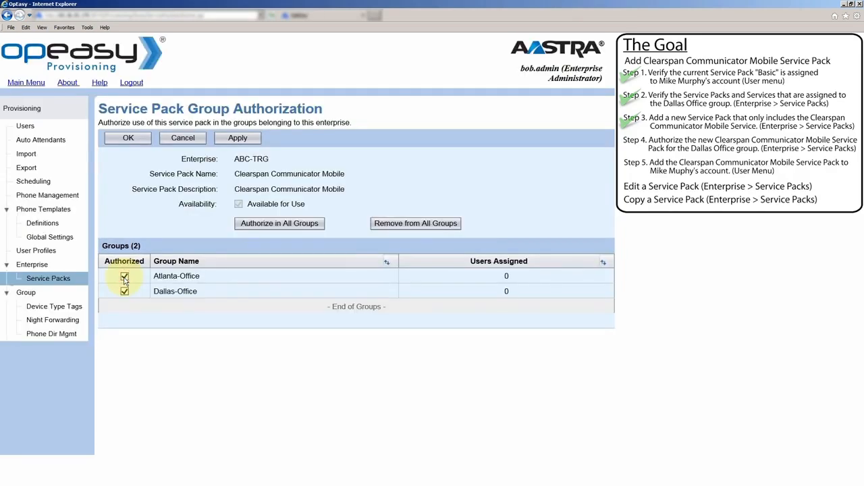
click(128, 139)
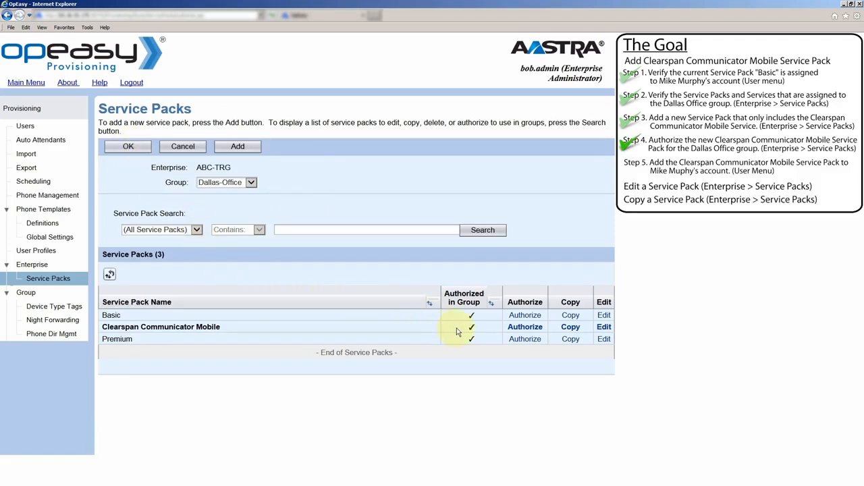
Step: Remove the Clearspan Communicator Mobile service pack's authorization for the Atlanta-Office group and save
click(524, 327)
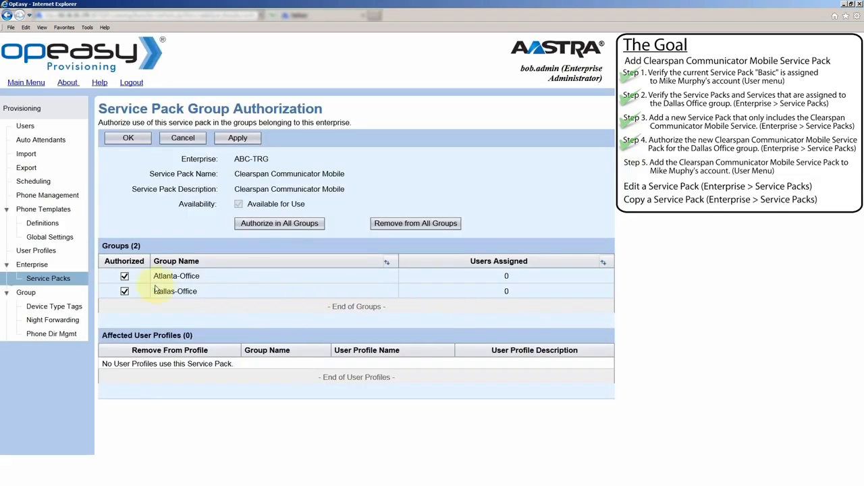
click(124, 277)
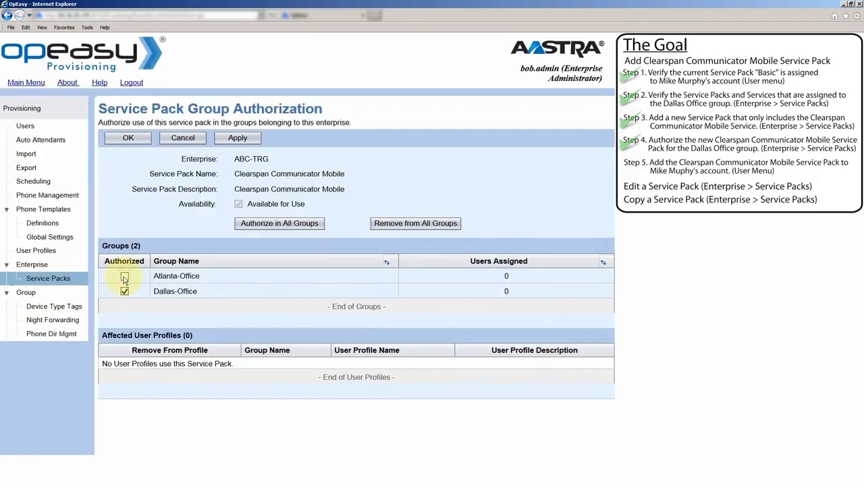
click(130, 140)
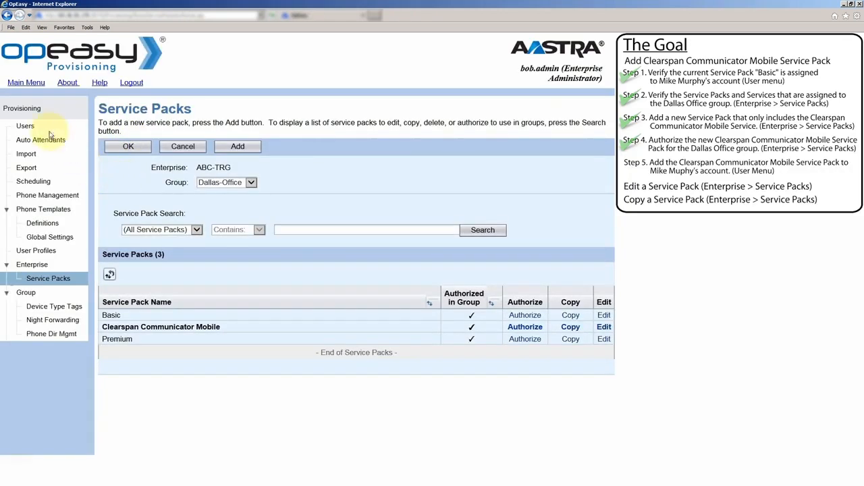
Step: Search the Dallas-Office users by the user's last name and open the matching account for editing
click(26, 126)
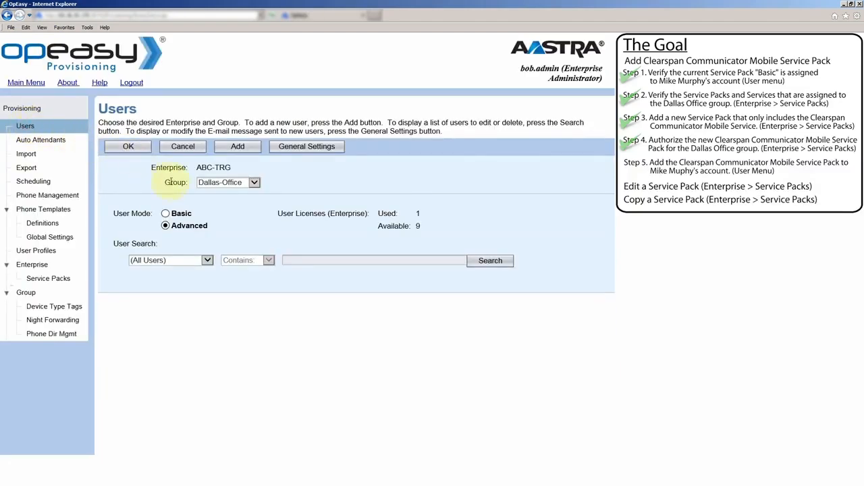
click(207, 260)
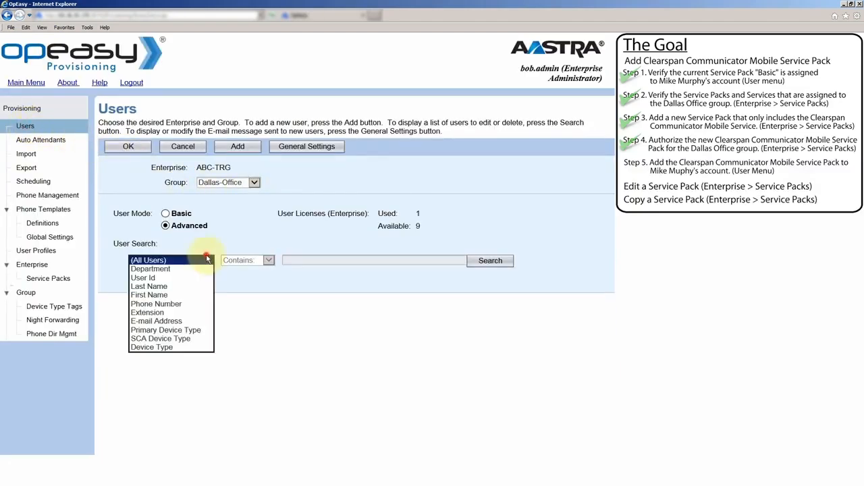
click(189, 290)
click(291, 261)
text(Murphy)
click(480, 262)
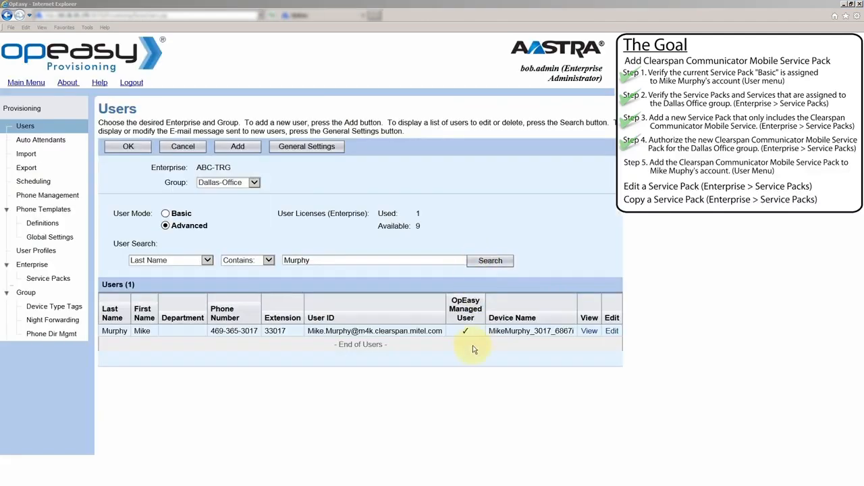
click(612, 331)
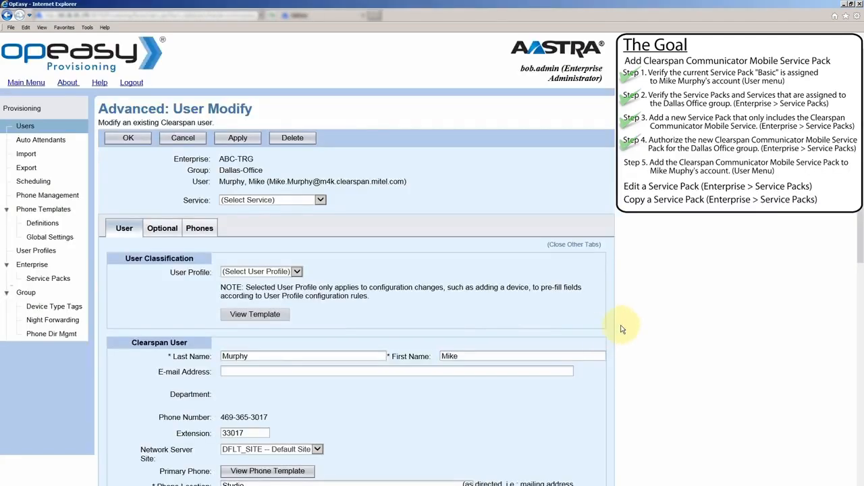
Step: Add the Clearspan Communicator Mobile pack to the user's service packs
scroll(624, 329, down, 6)
scroll(624, 328, down, 2)
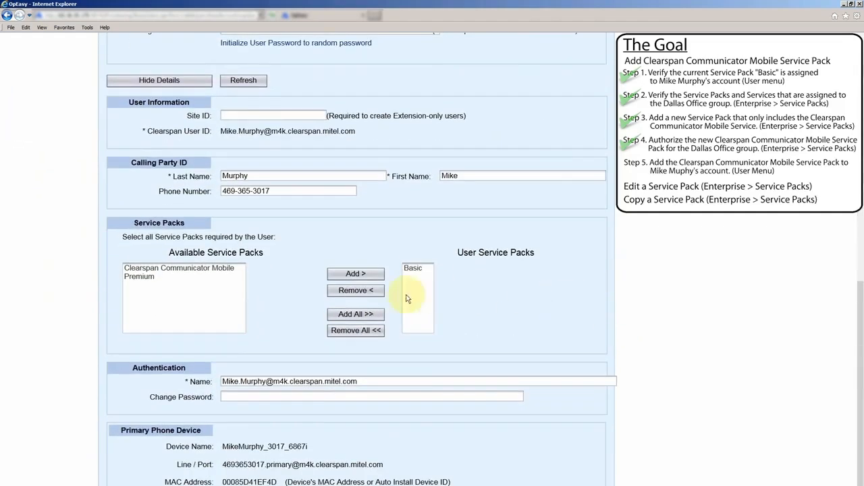
click(227, 280)
click(229, 270)
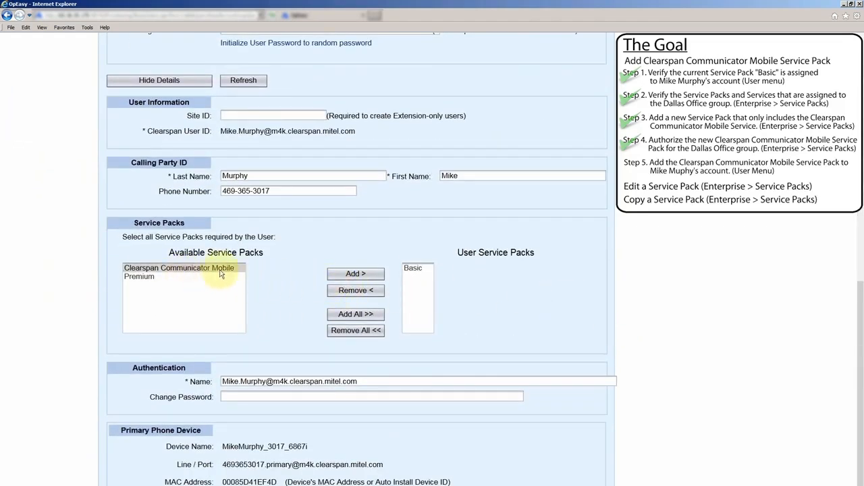
click(230, 269)
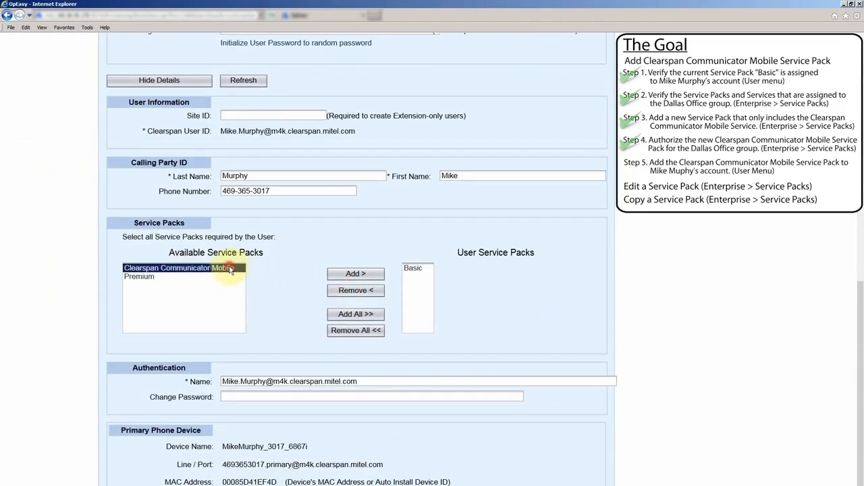
click(355, 274)
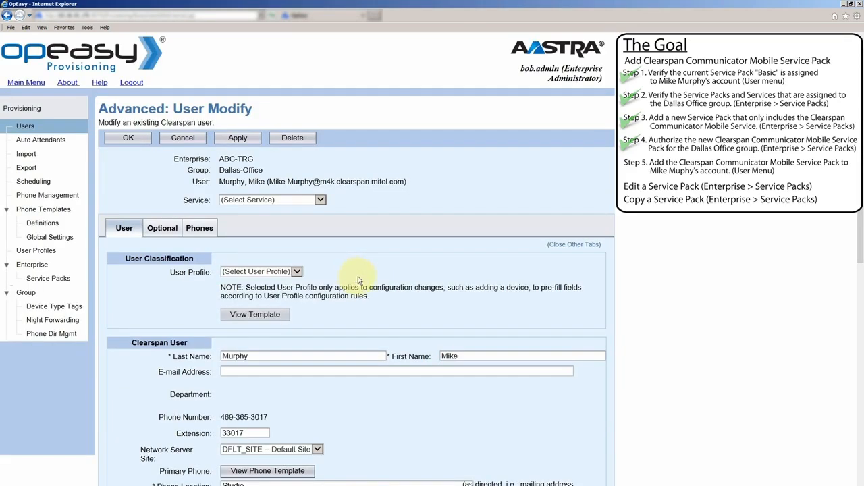
Step: Check the user's assigned service packs and save the changes to the account
scroll(359, 280, down, 5)
scroll(363, 286, down, 3)
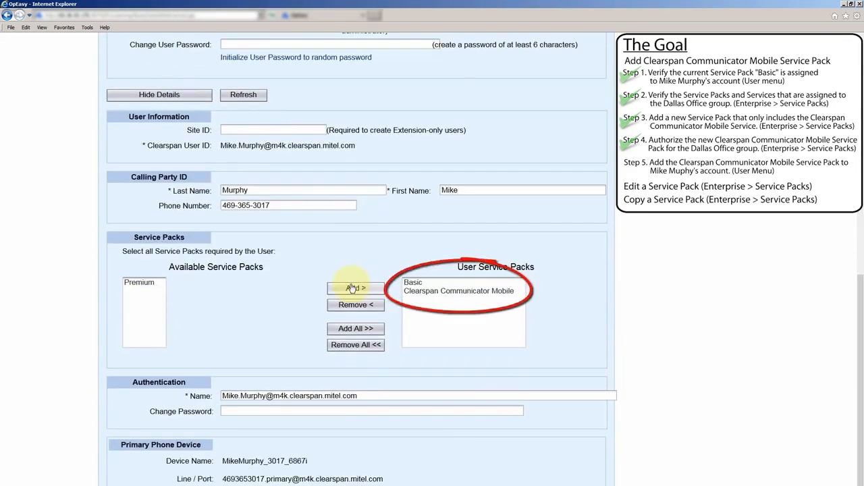
click(404, 292)
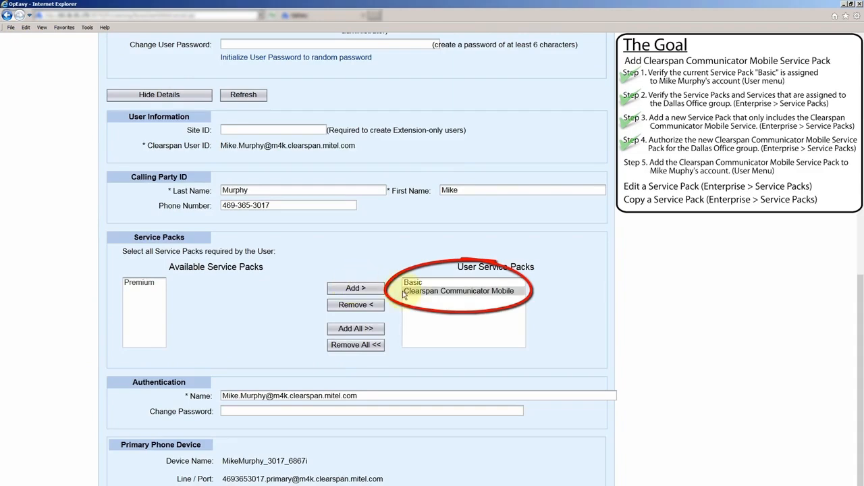
scroll(398, 337, up, 10)
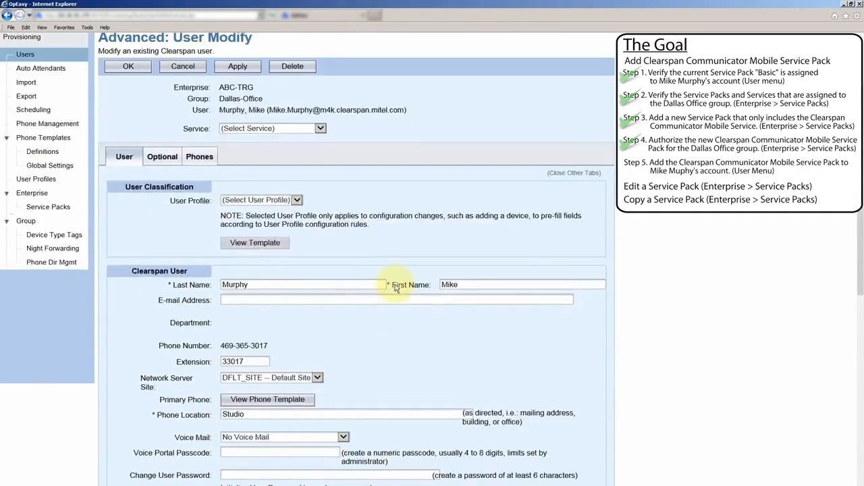
click(129, 139)
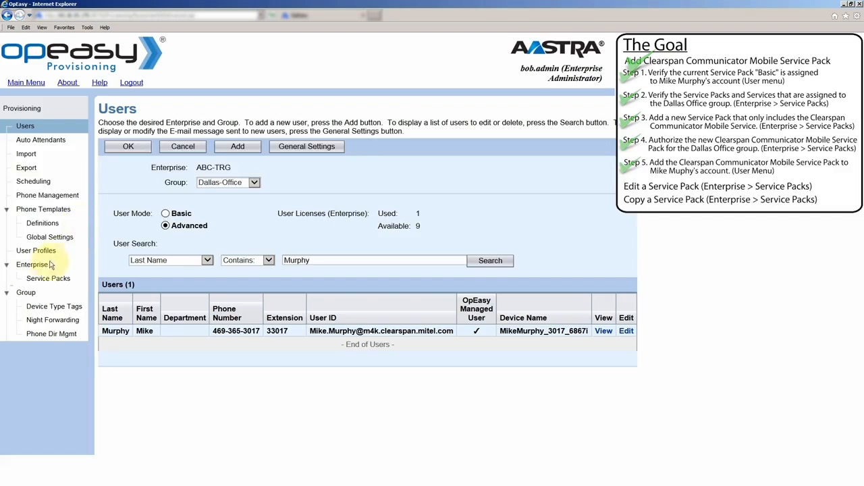
Step: List all service packs for the Dallas-Office group and open the Basic pack for editing
click(43, 281)
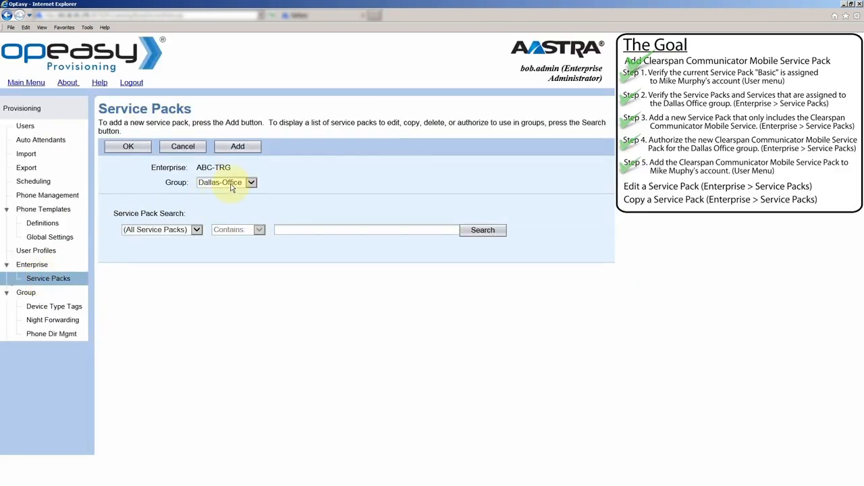
click(487, 231)
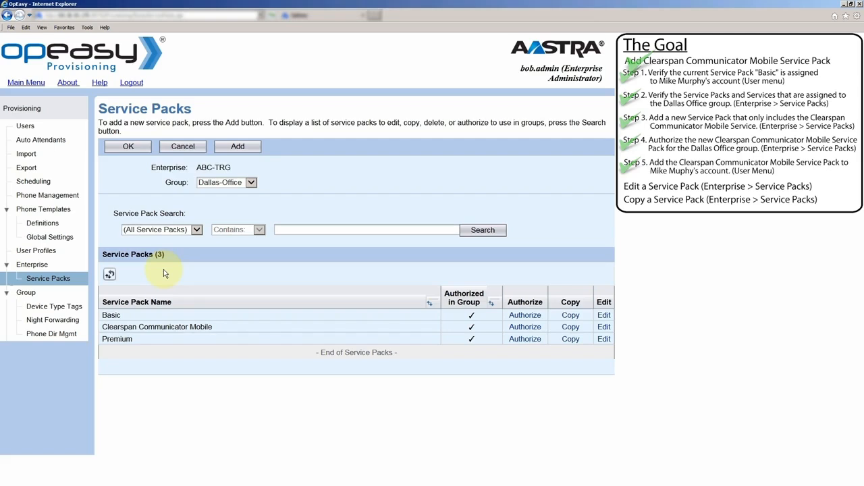
click(604, 315)
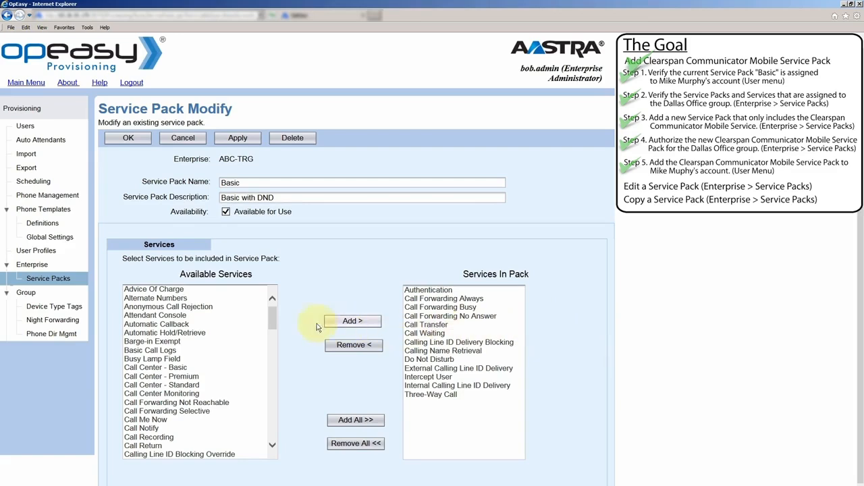
Step: Try adding the Speed Dial 100 service to the Basic pack and removing Intercept User, and discard the edits
drag(271, 316, 279, 439)
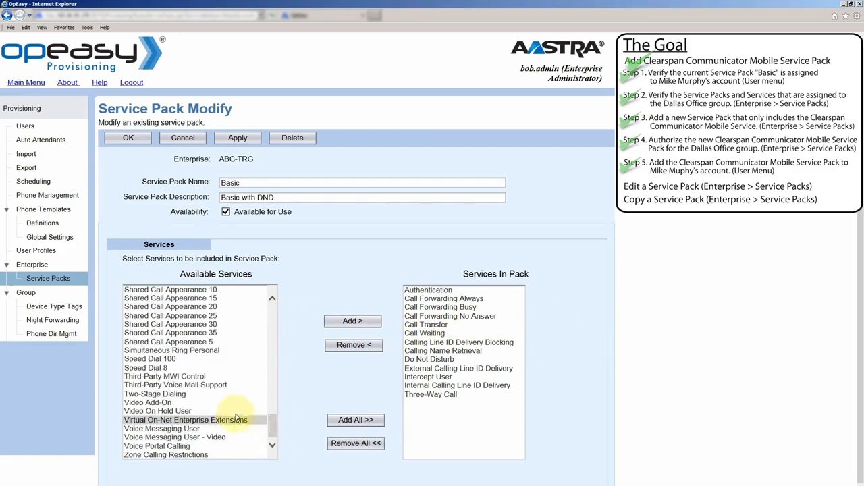
click(168, 359)
click(343, 321)
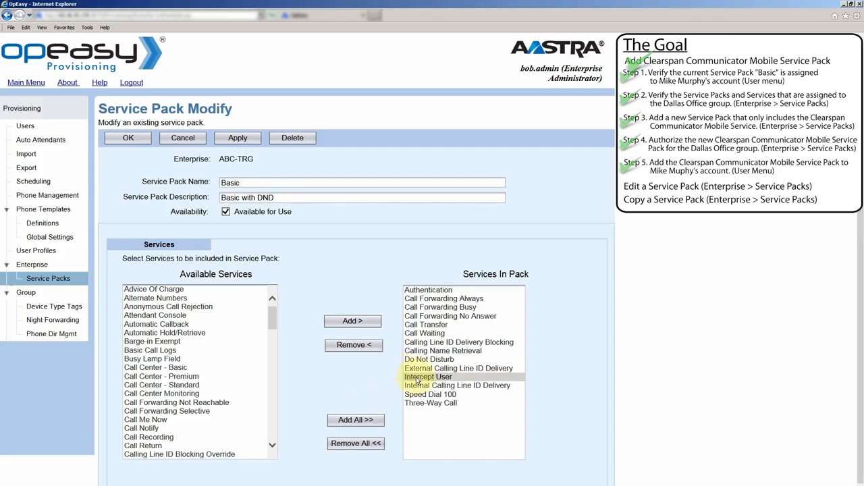
click(417, 380)
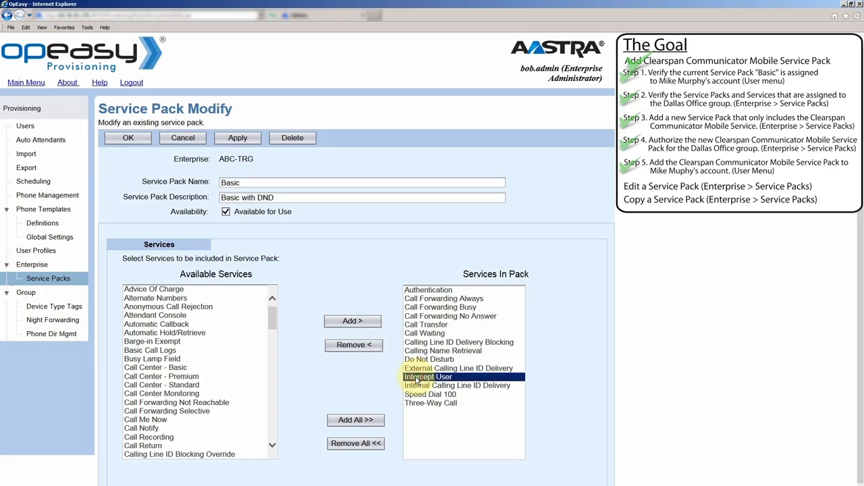
click(354, 347)
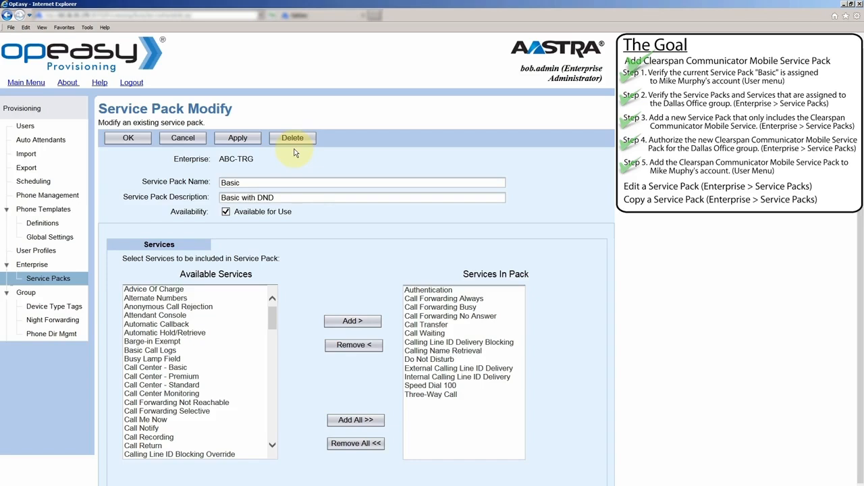
click(181, 139)
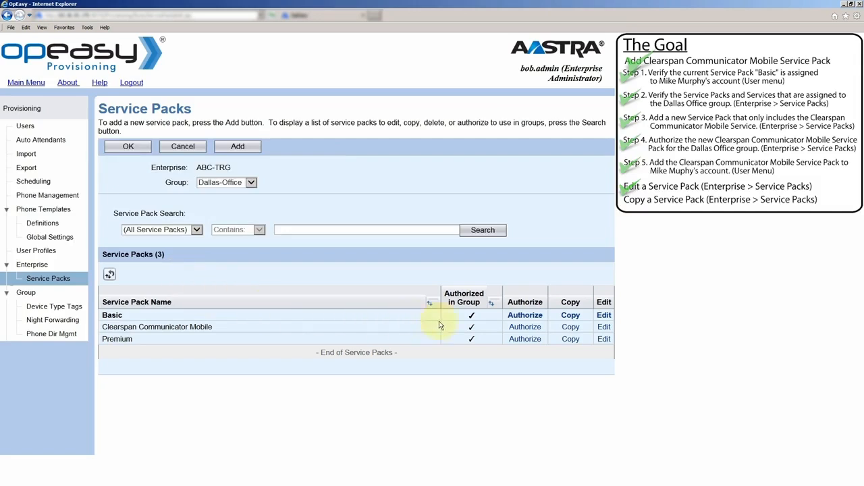
Step: Copy the Basic service pack within the ABC-TRG enterprise as a new service pack named Basic2
click(569, 316)
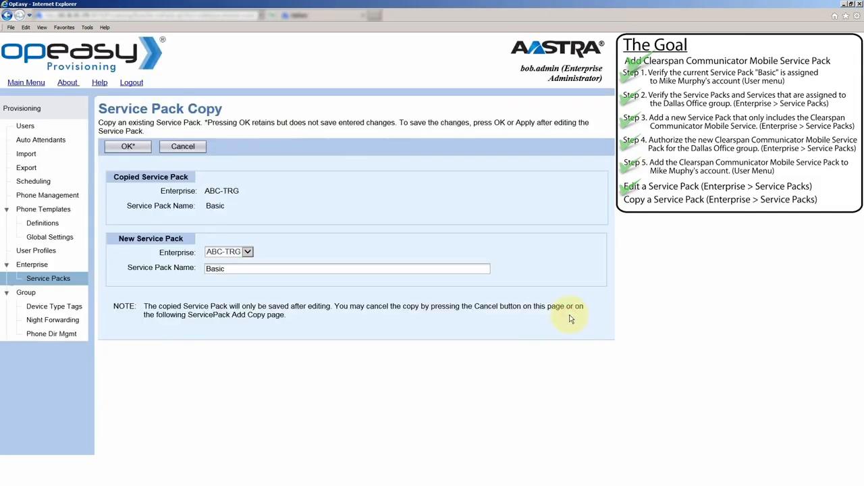
click(239, 269)
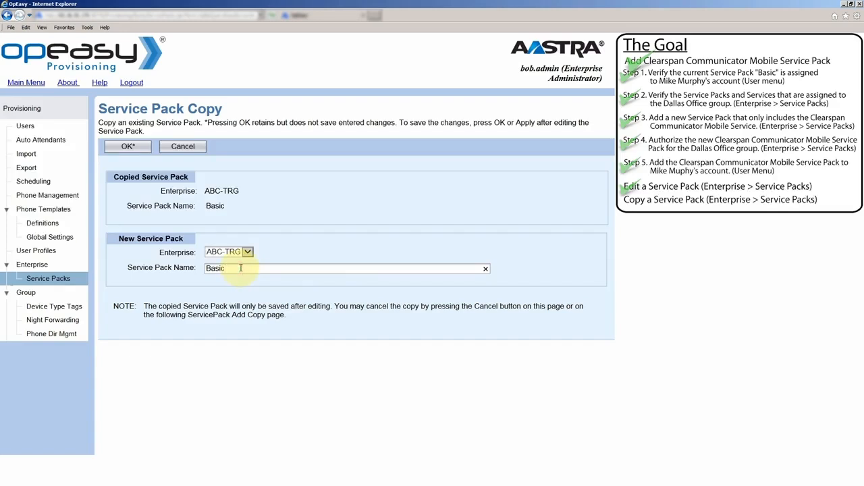
text(2)
click(138, 149)
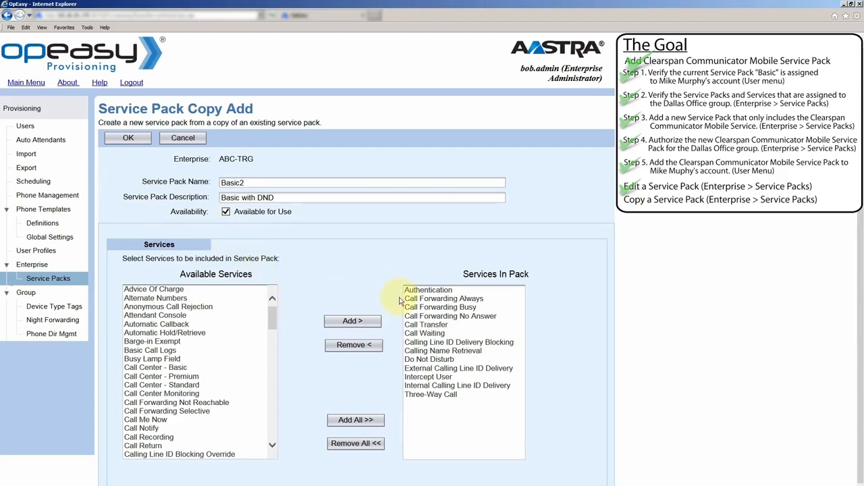
Step: Remove Intercept User from the Basic2 pack, add Speed Dial 100, and save the new pack
click(411, 378)
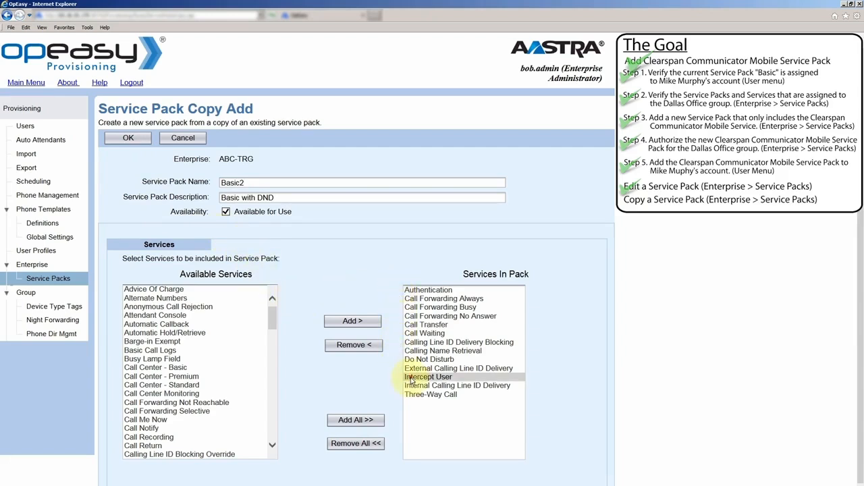
click(362, 351)
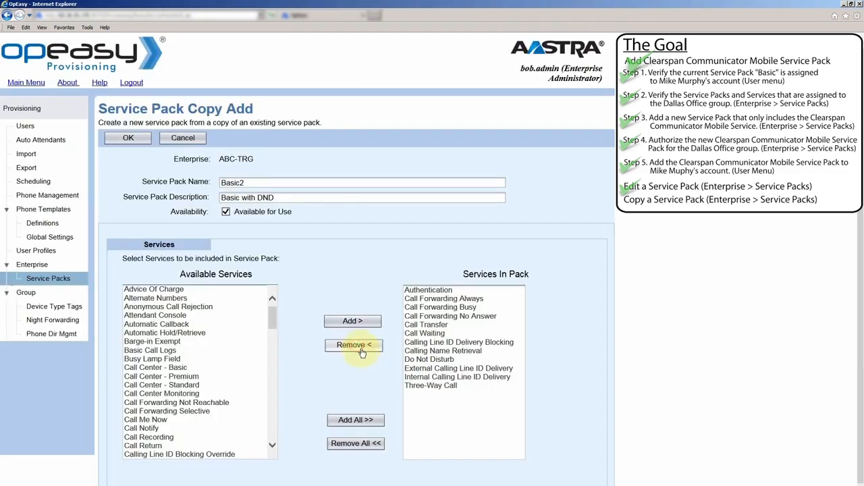
drag(272, 319, 272, 432)
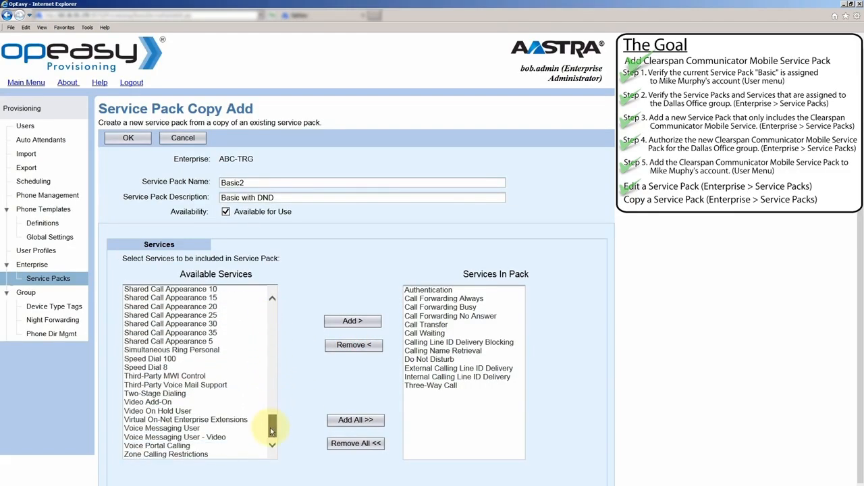
click(189, 359)
click(351, 322)
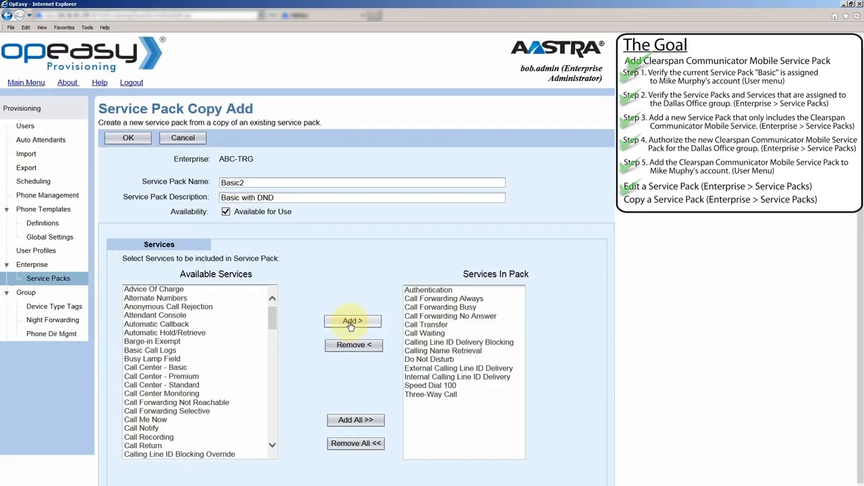
click(128, 139)
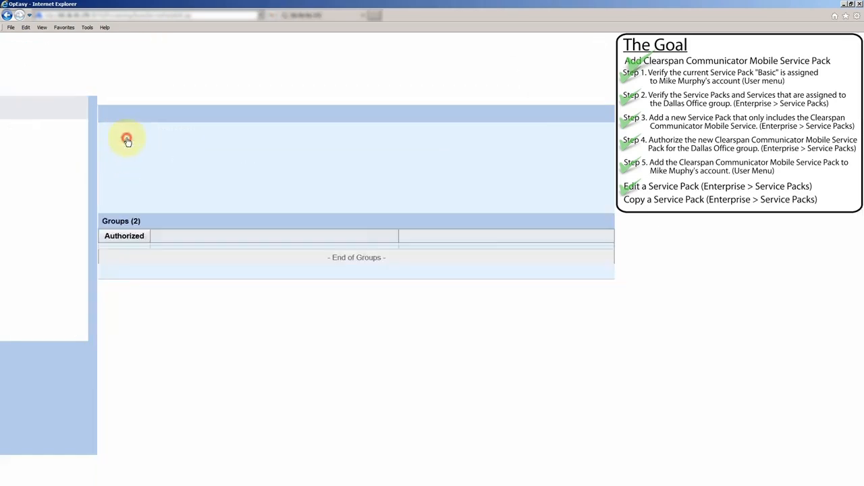
Step: Authorize the Basic2 pack for the Atlanta-Office and Dallas-Office groups, and list the service packs for Dallas-Office
click(124, 277)
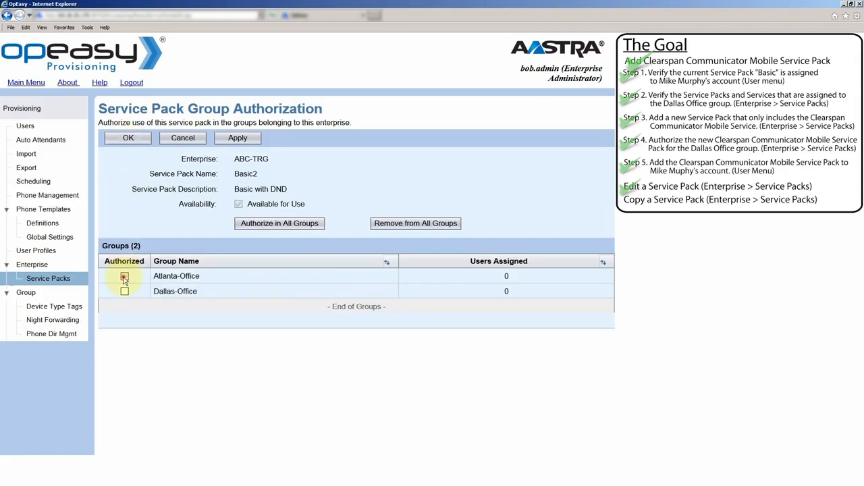
click(125, 291)
click(129, 138)
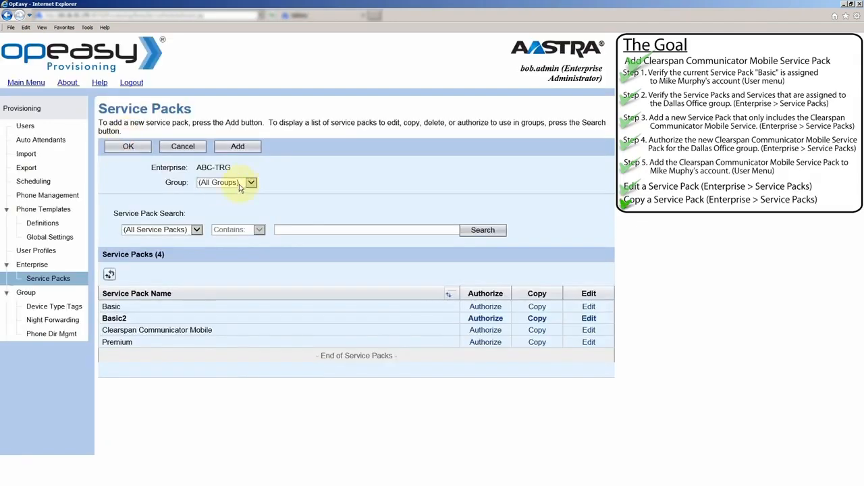
click(250, 182)
click(233, 205)
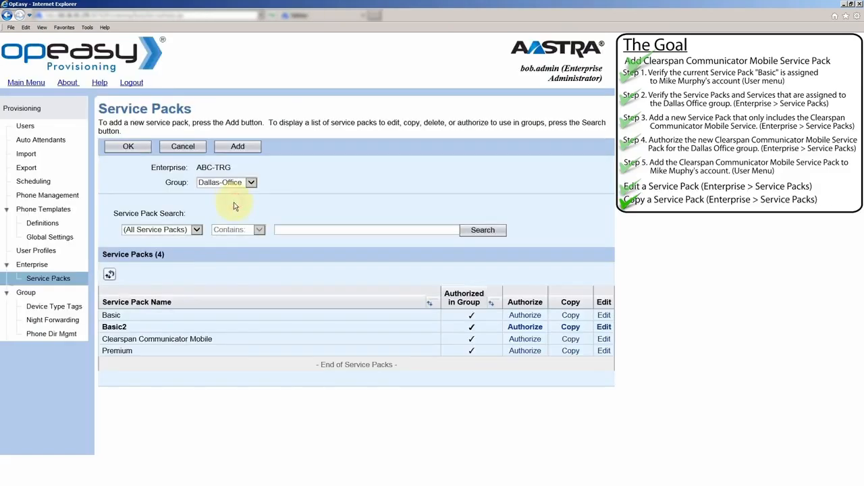